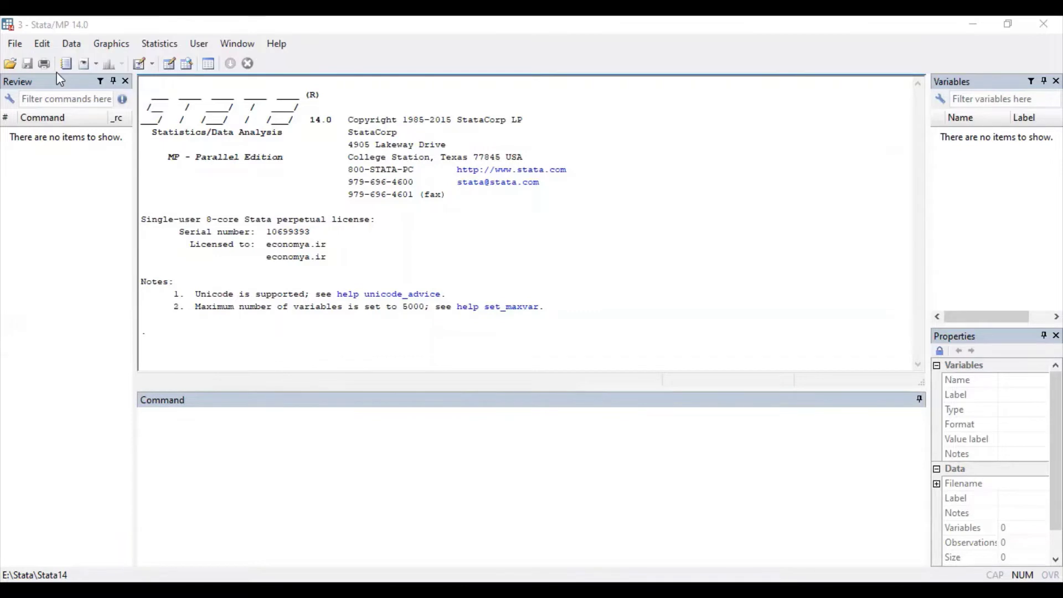
Import Sheet1 of the Excel file "ln FLFP data.xlsx" from the Desktop, using the first row as variable names.
click(16, 45)
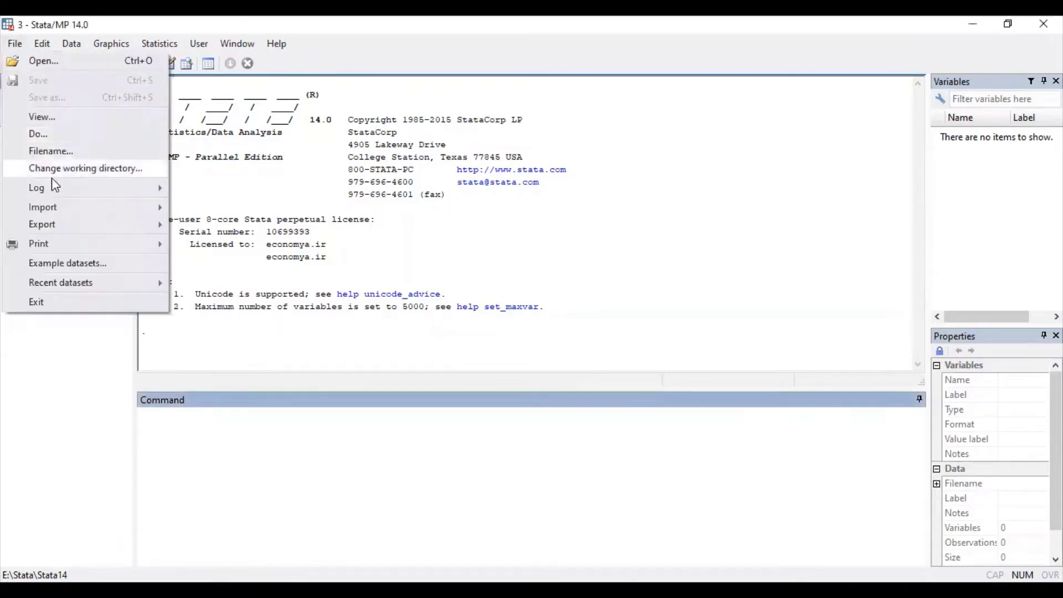
mouse_move(55, 212)
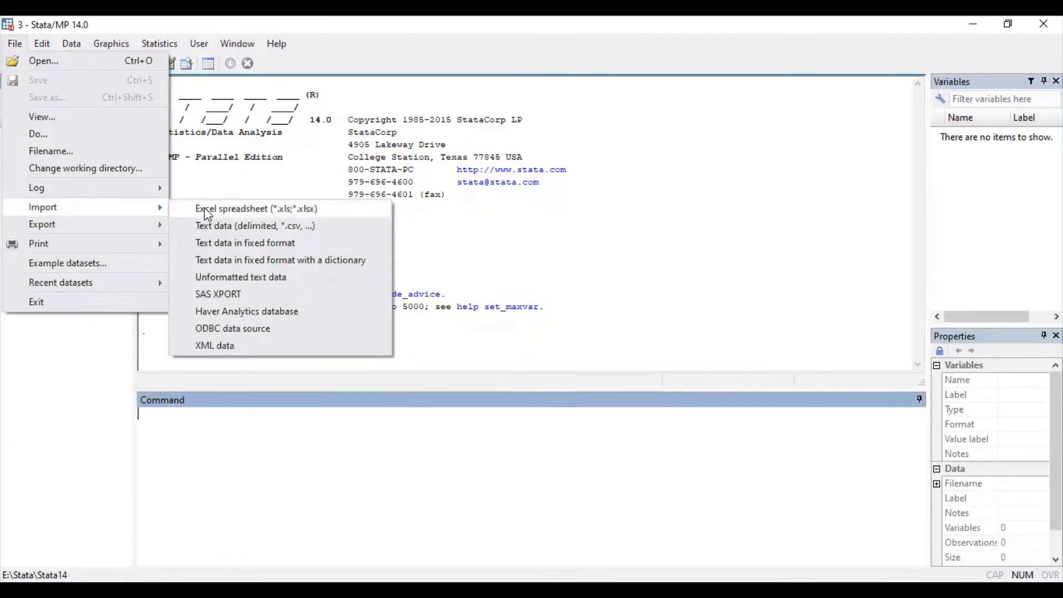
click(277, 208)
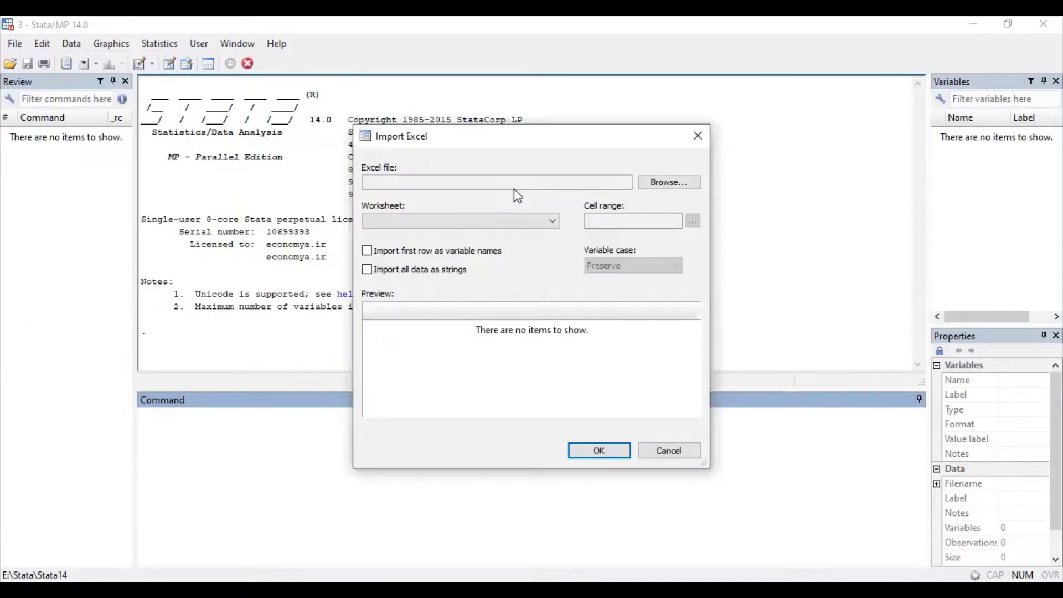
click(664, 184)
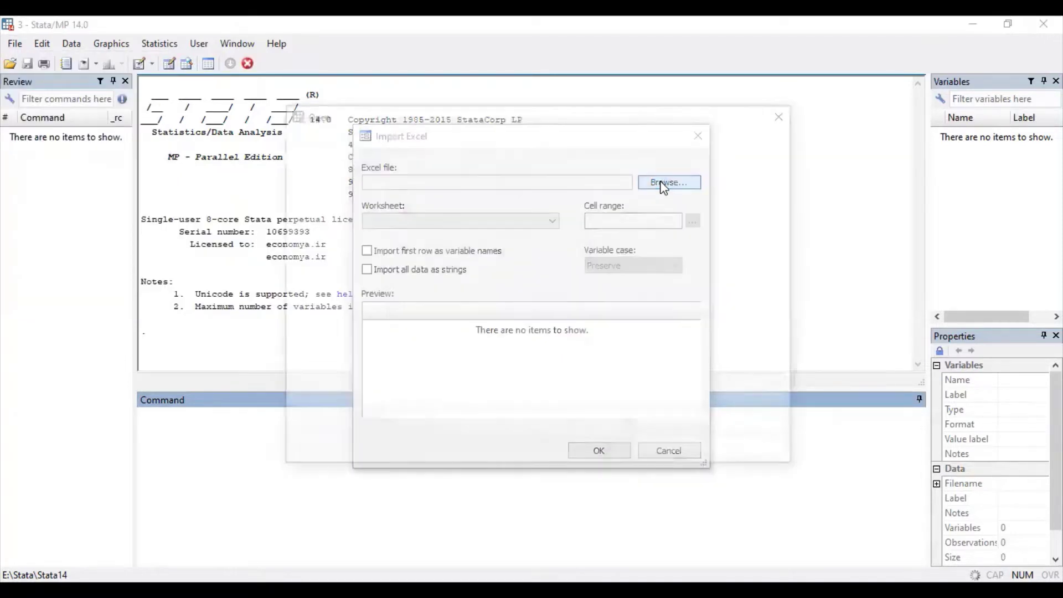
scroll(503, 328, down, 1)
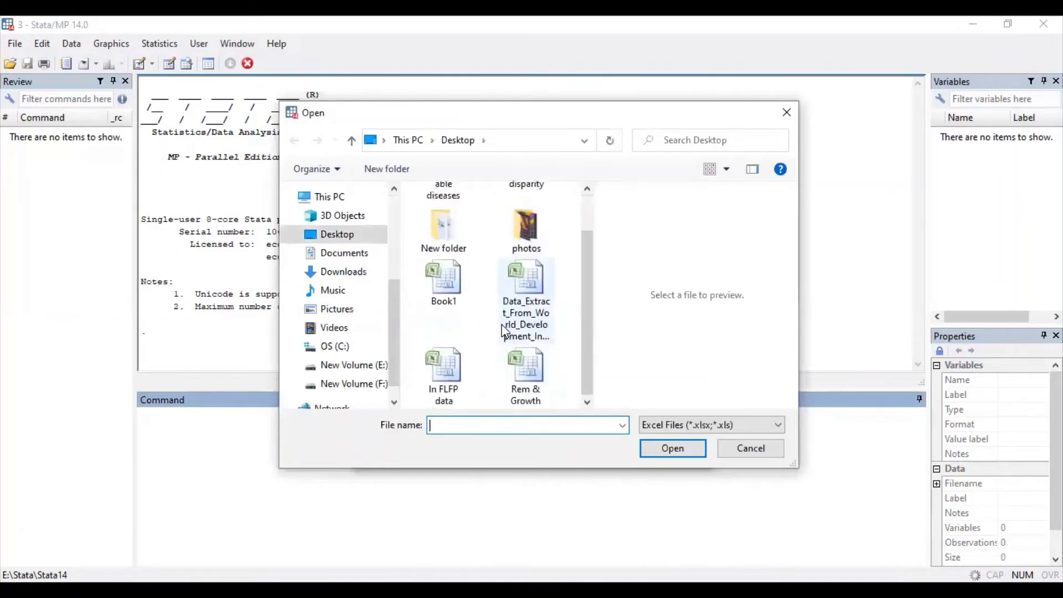
click(449, 394)
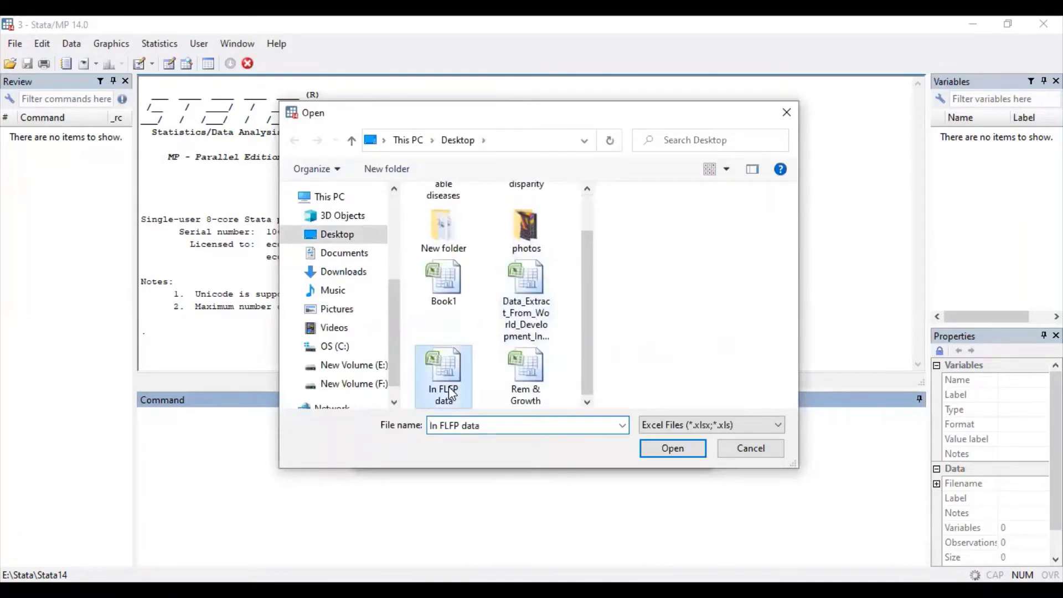
click(671, 448)
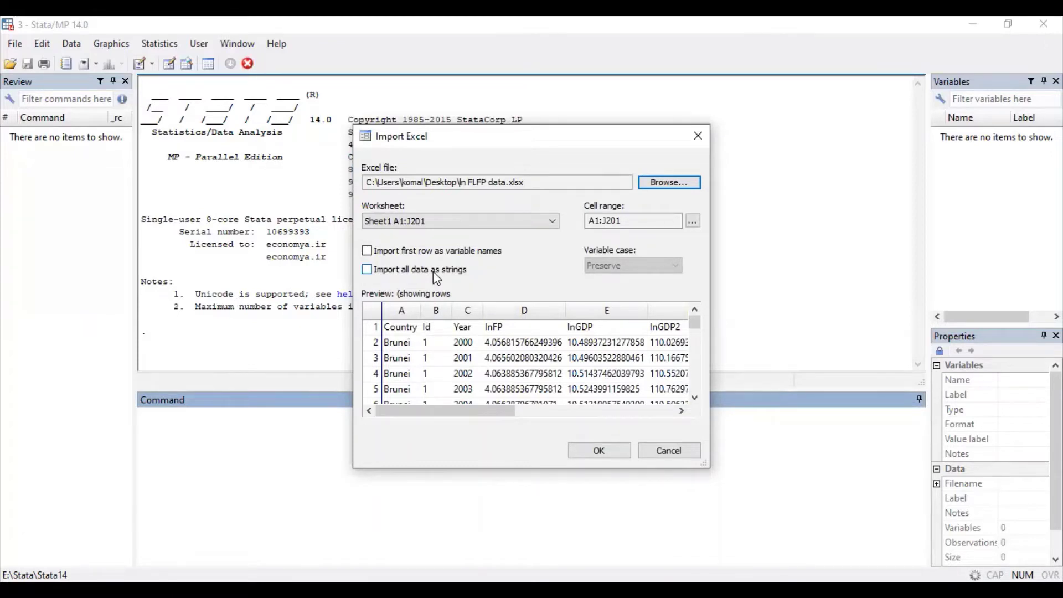
click(367, 251)
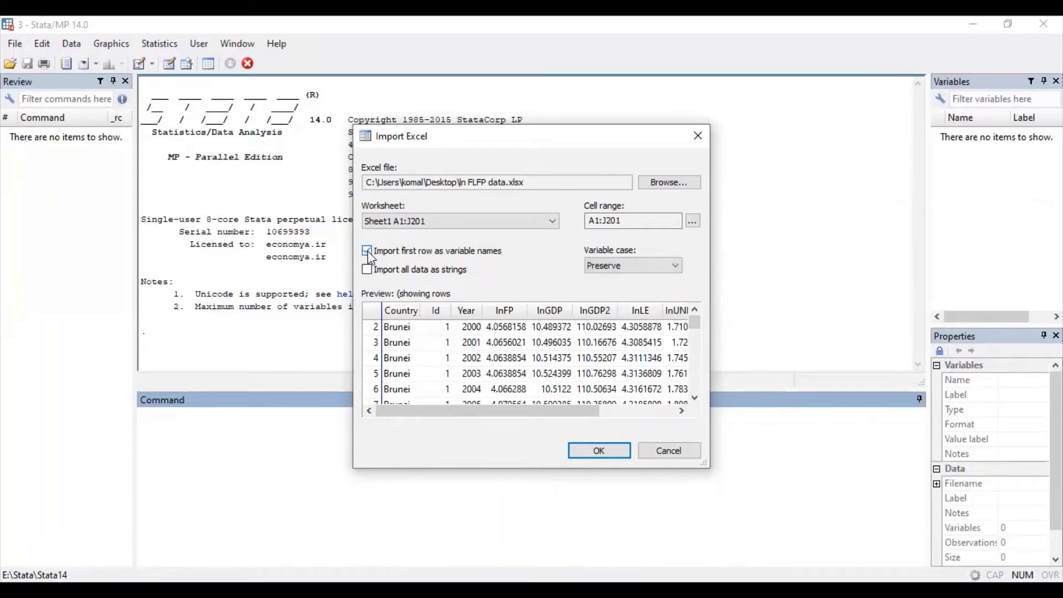
click(597, 449)
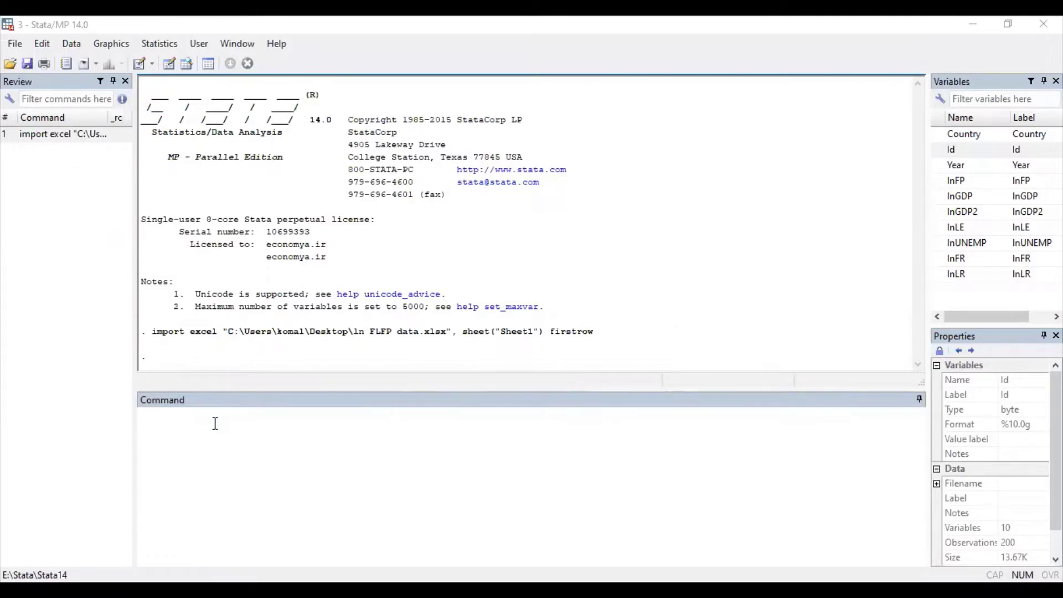
Declare the dataset as yearly panel data with xtset, using Id as the panel variable and Year as the time variable.
click(215, 423)
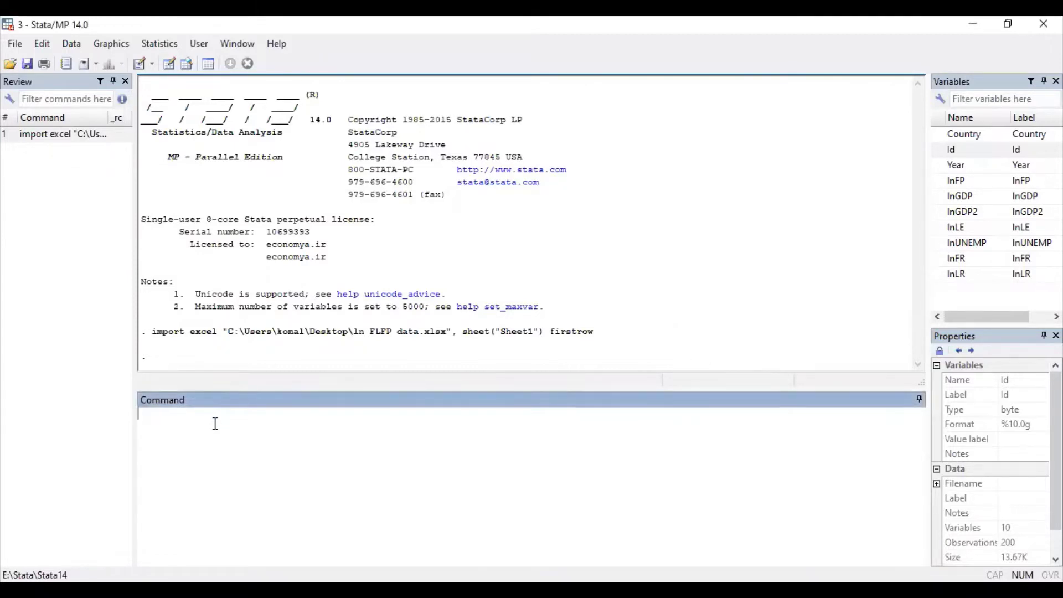
text(xtset)
click(936, 149)
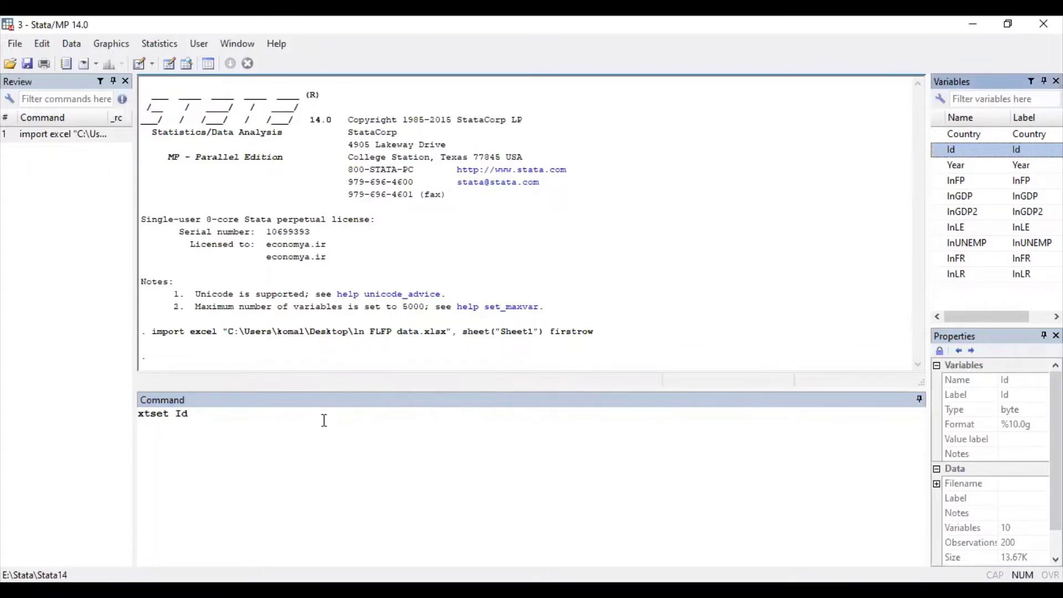
click(226, 418)
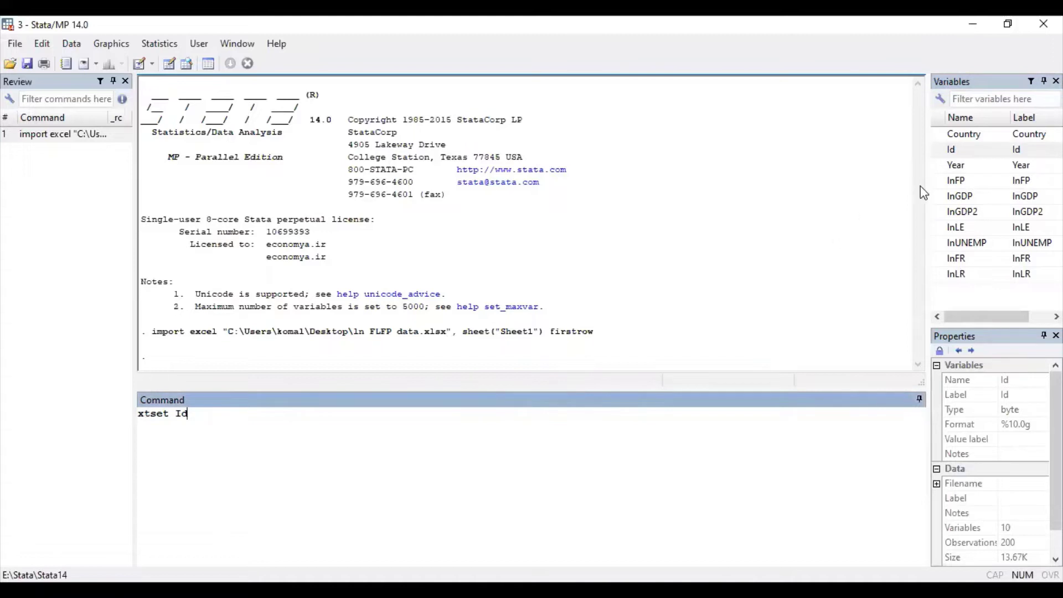
click(939, 165)
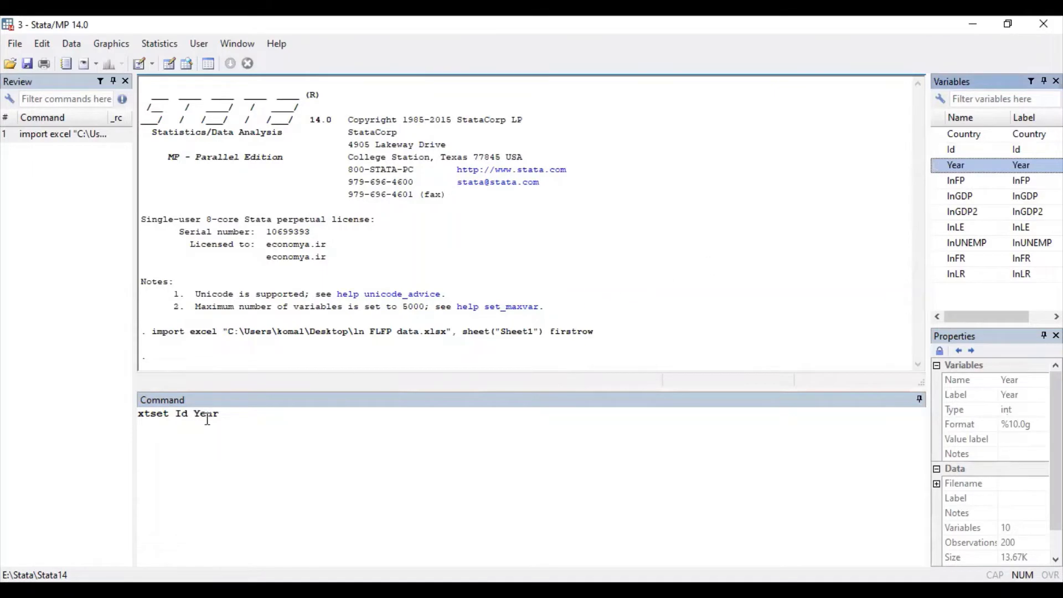
click(226, 417)
text(,)
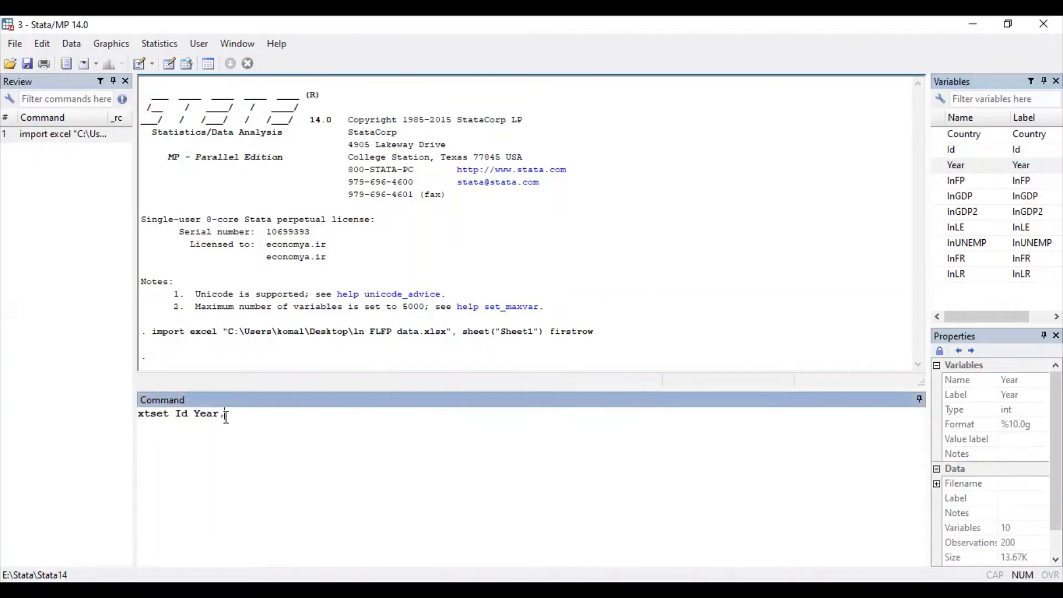
text( yearly)
key(Return)
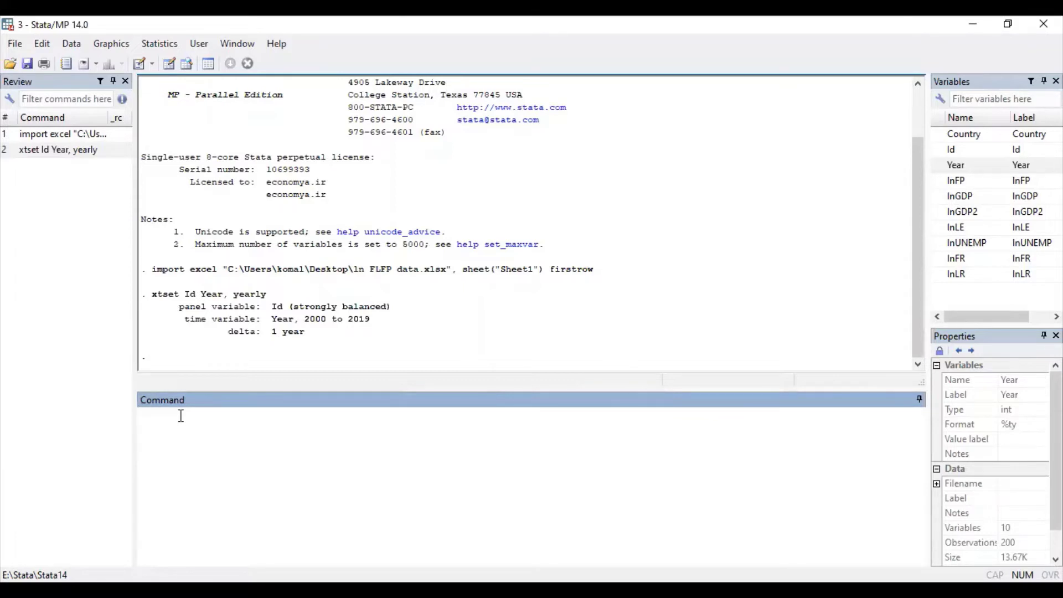
Run a fixed-effects panel regression (xtreg, fe) of lnFR on lnGDP, lnFP, lnLE and lnUNEMP.
text(xtreg)
click(938, 259)
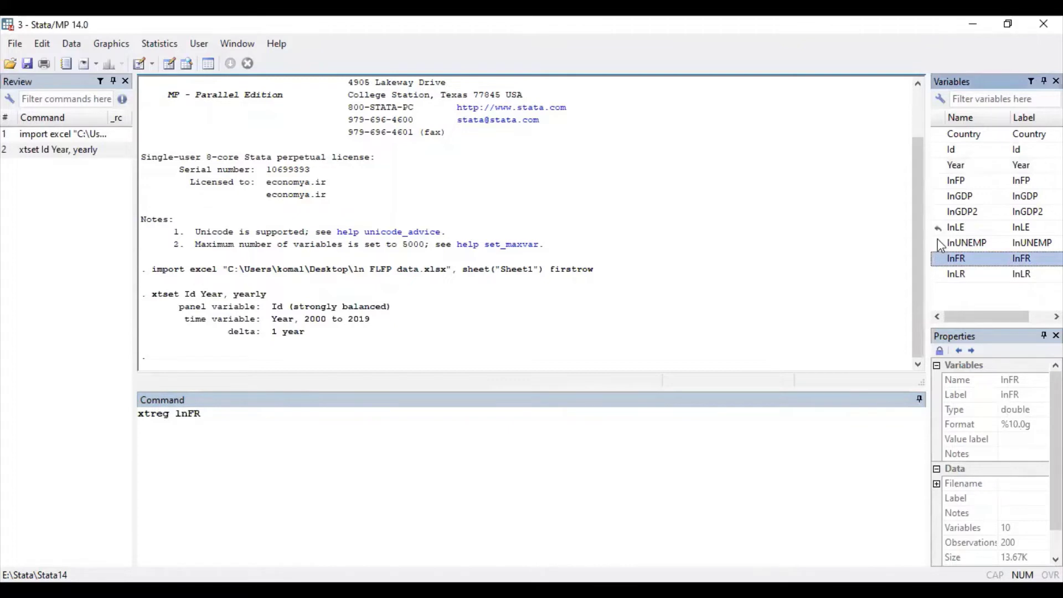
click(938, 197)
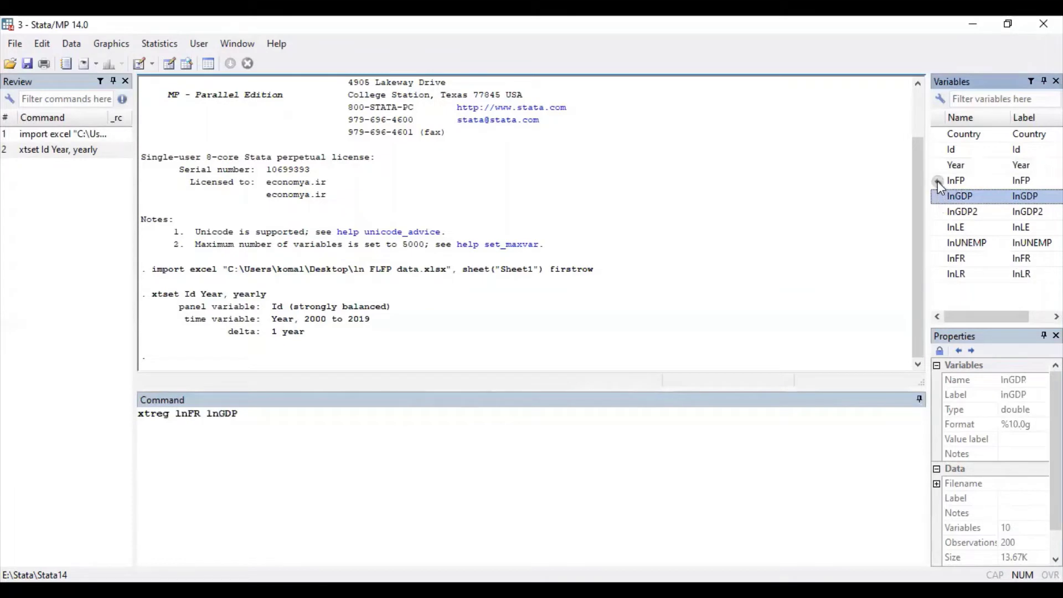
click(938, 181)
click(938, 231)
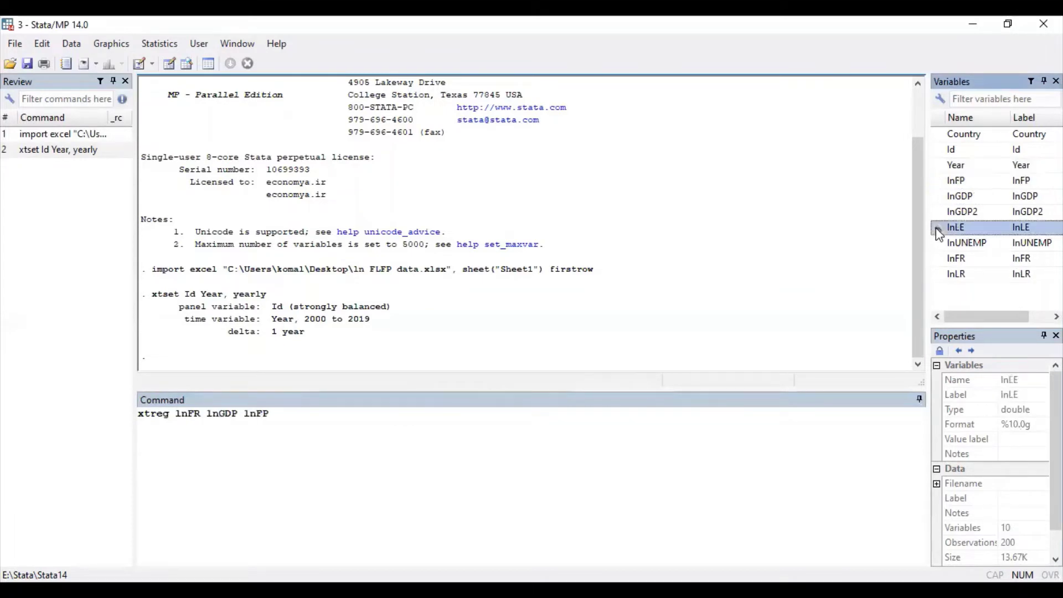
click(939, 245)
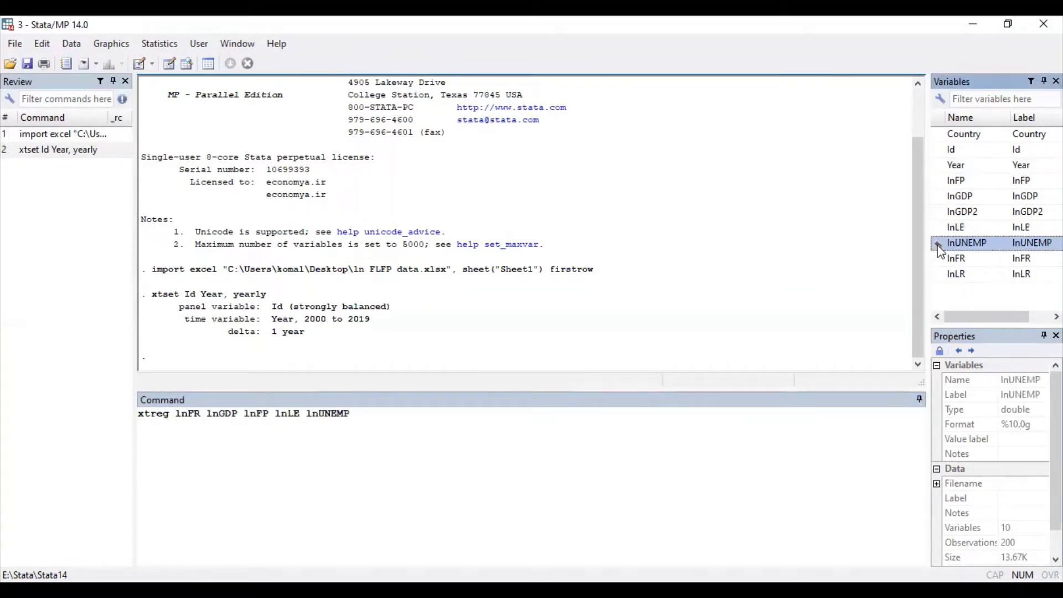
click(397, 414)
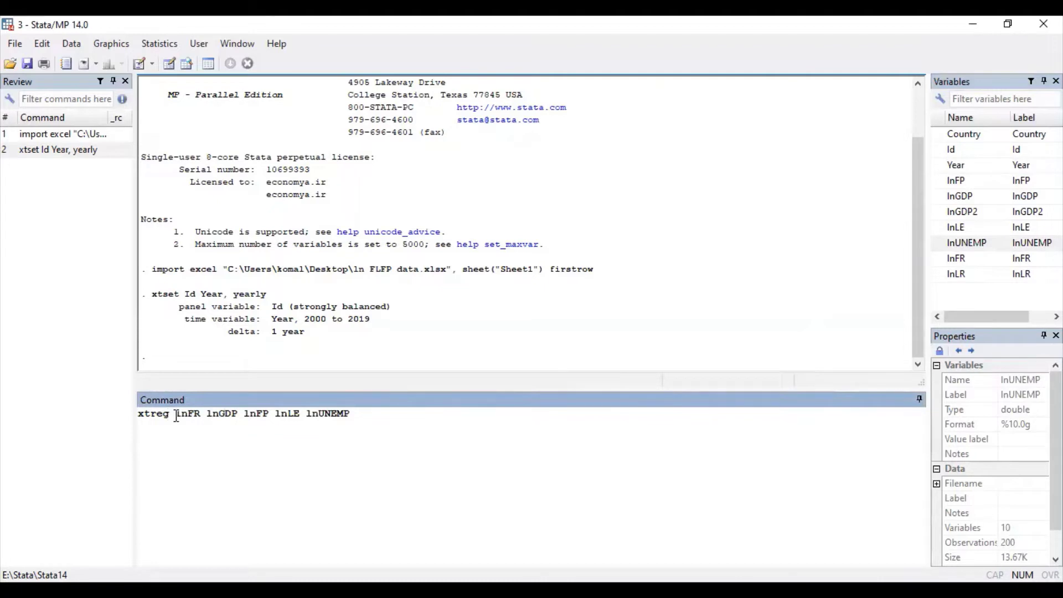
drag(177, 416, 391, 415)
click(377, 416)
key(BackSpace)
text(,)
text(fe)
key(Return)
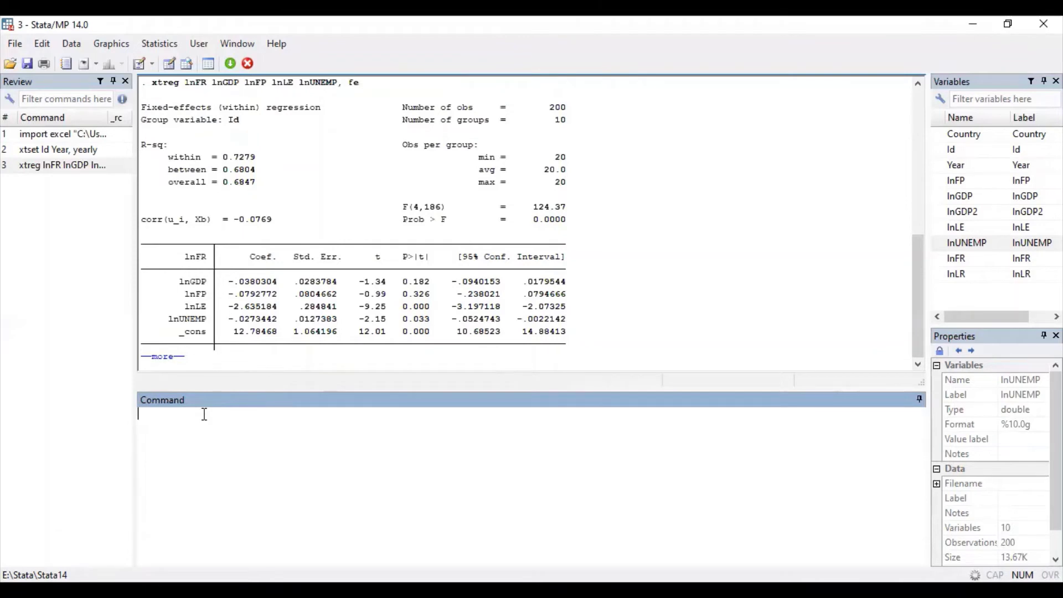
Display the rest of the fixed-effects output and store its estimates under the name fe.
key(Return)
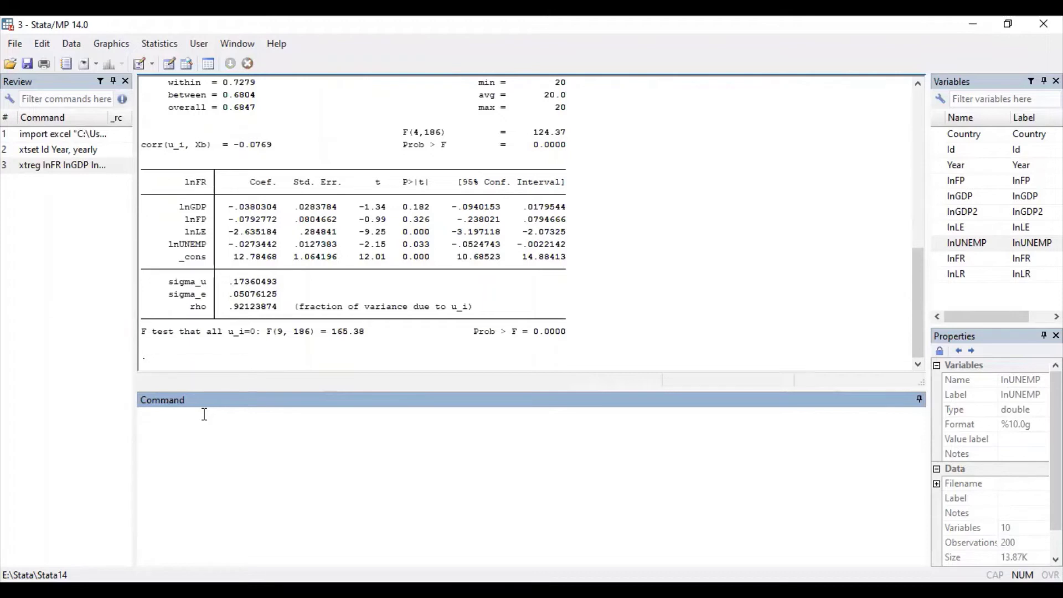
text(estimates store fe)
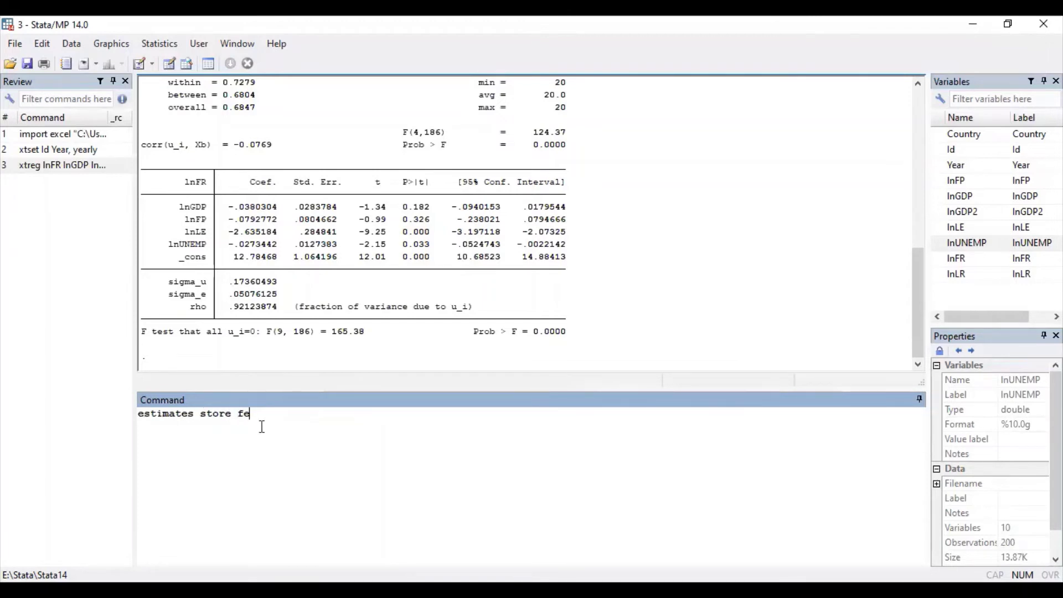
key(Return)
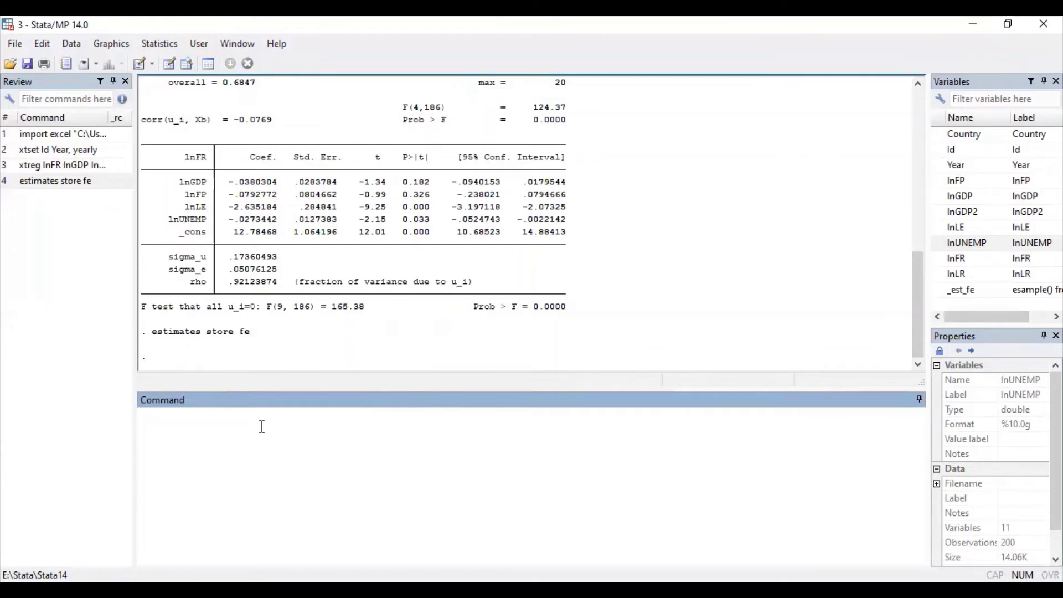
Run a random-effects panel regression (xtreg, re) of lnFR on lnGDP, lnFP, lnUNEMP and lnLE, and display its full output.
text(xtreg)
click(941, 260)
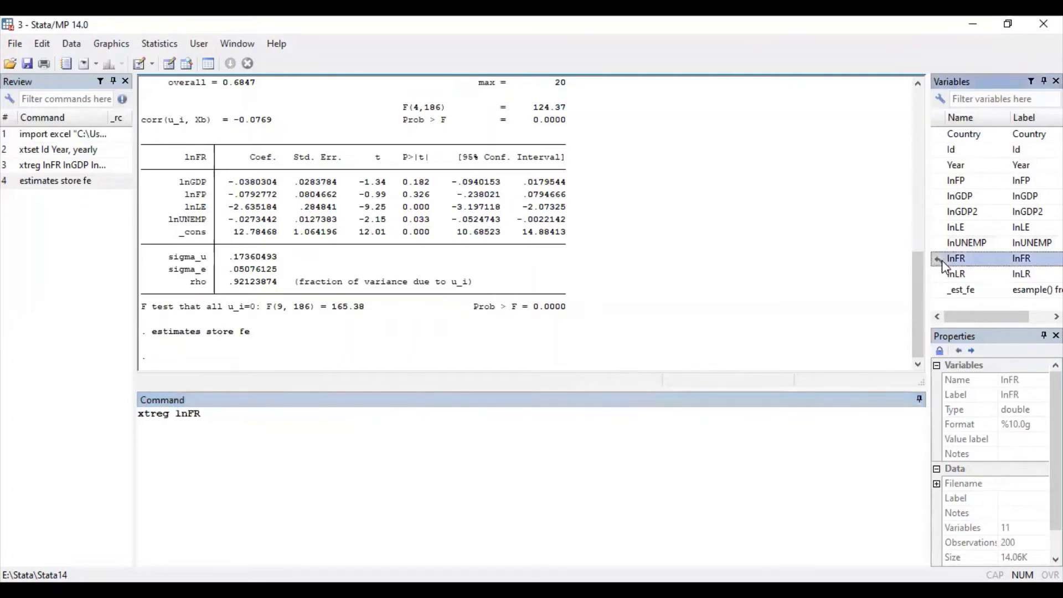
click(940, 197)
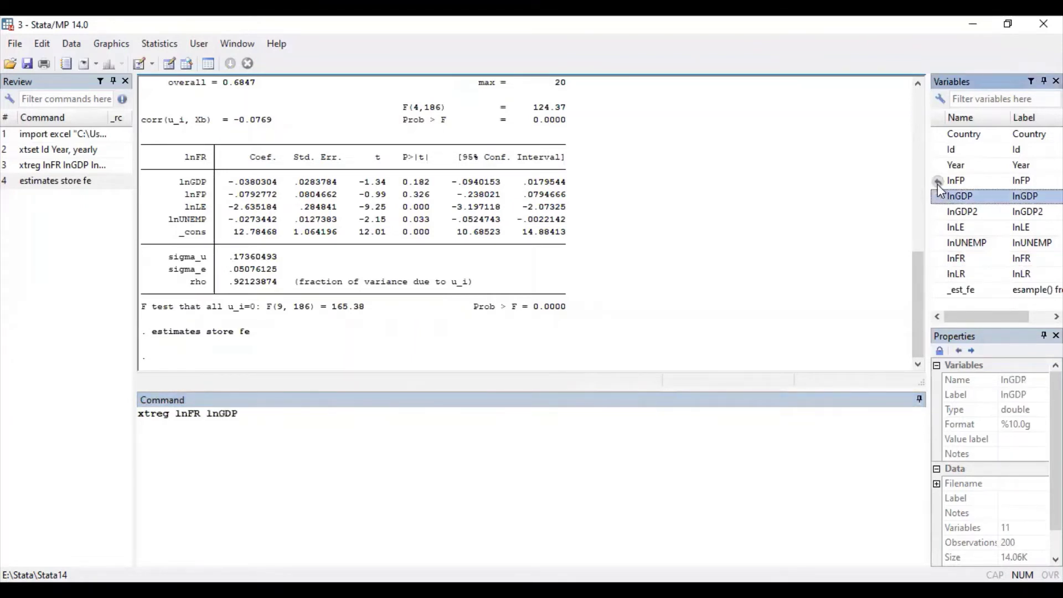
click(939, 184)
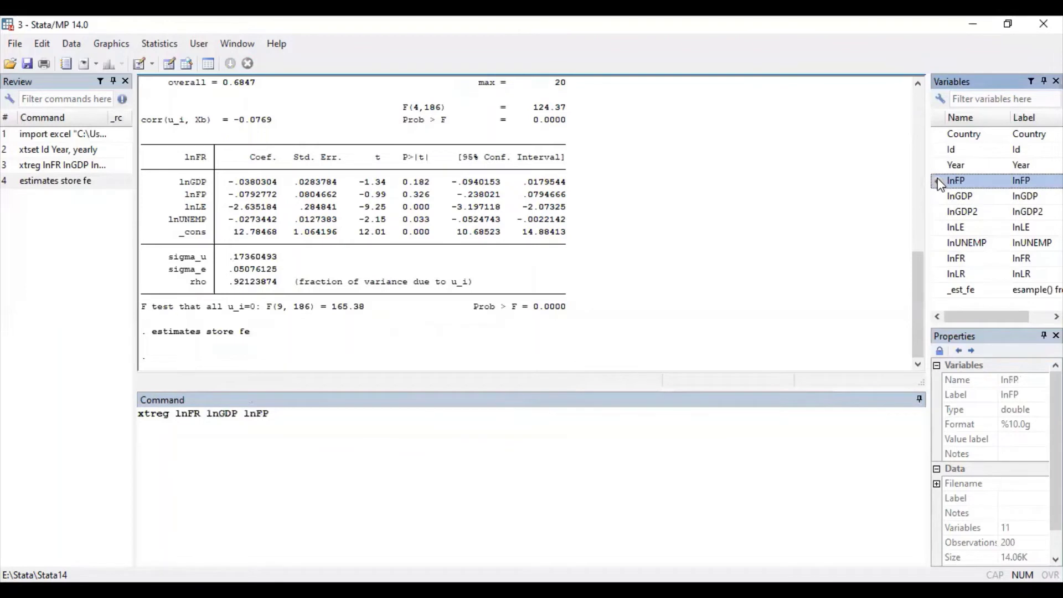
click(937, 244)
click(936, 228)
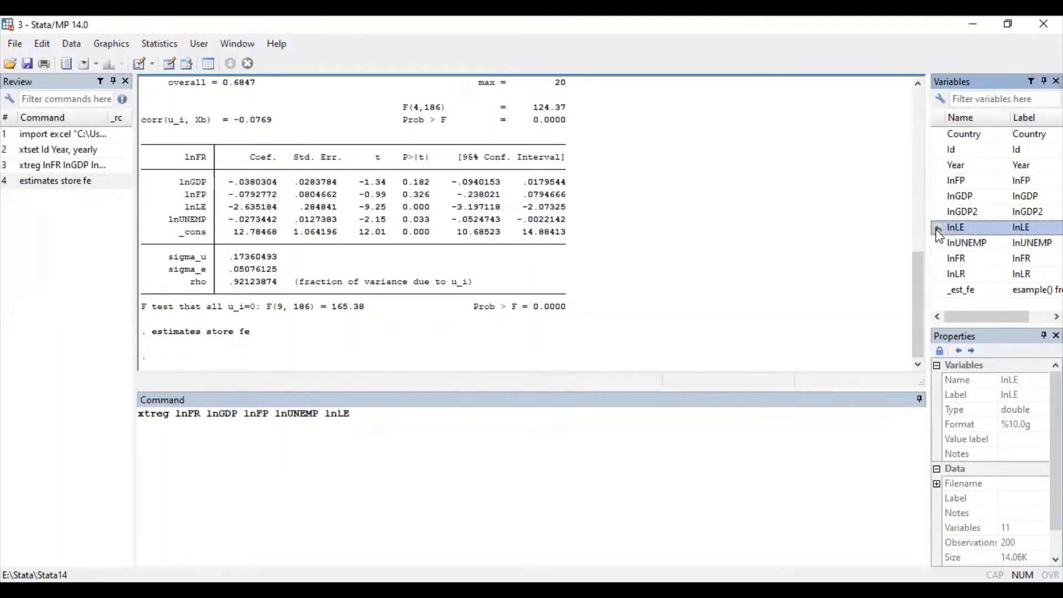
click(355, 415)
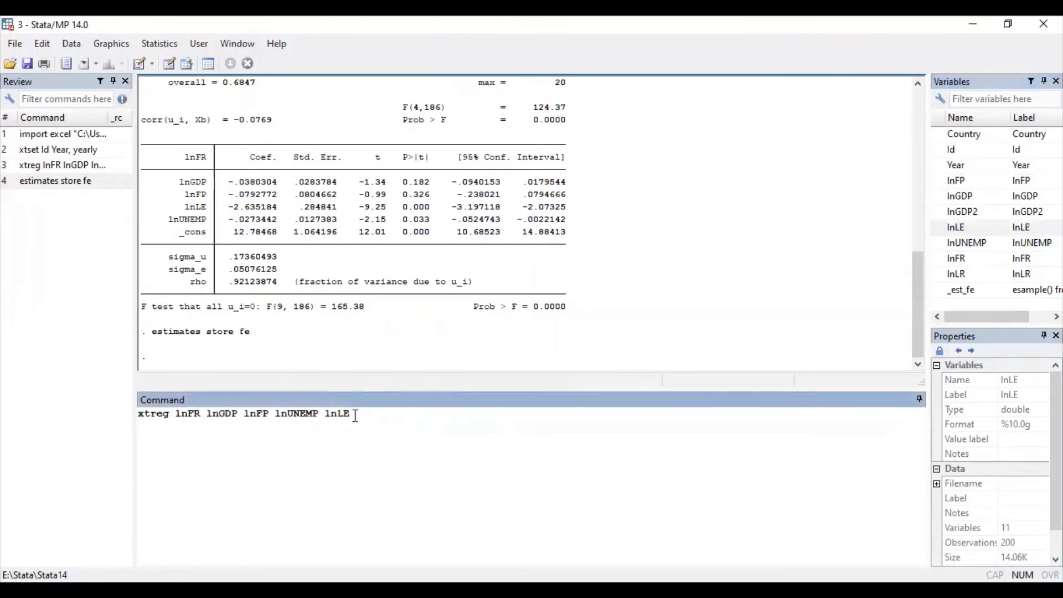
text(, re)
key(Return)
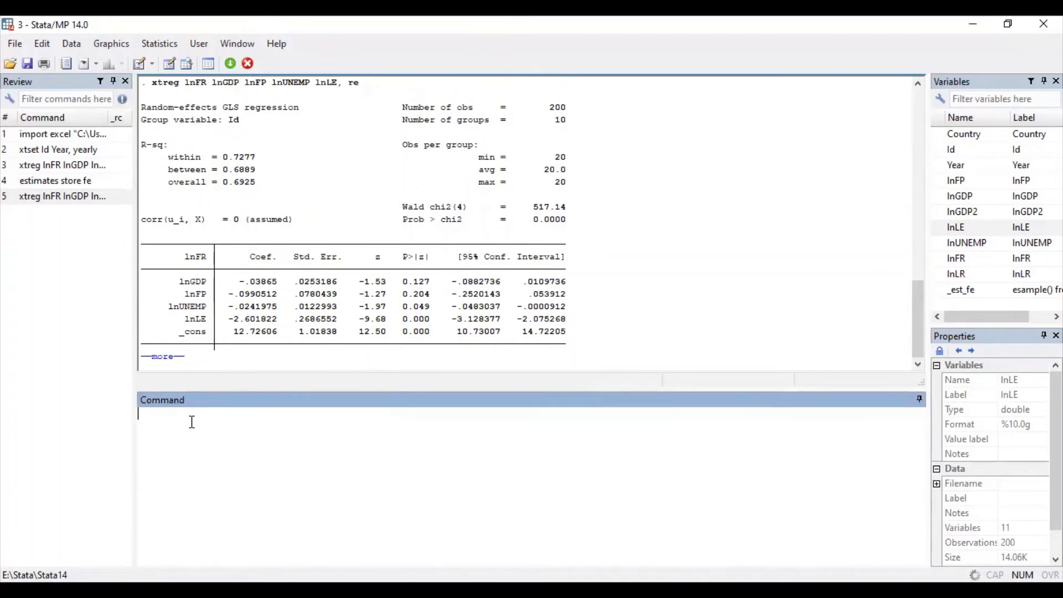
key(space)
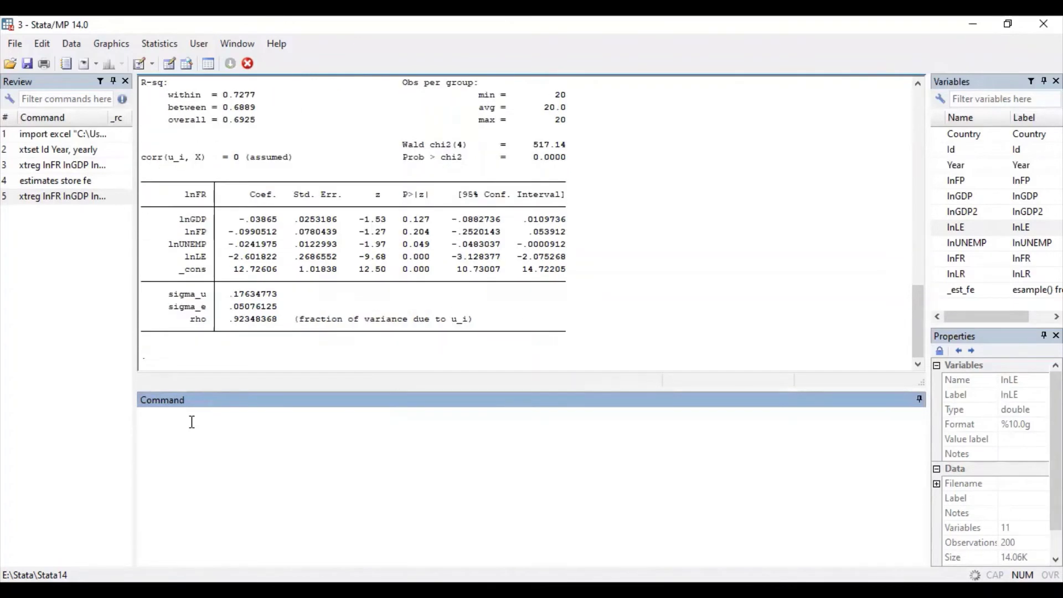
Store the random-effects estimates as re and run the Hausman test comparing fe with re.
text(estimates store re)
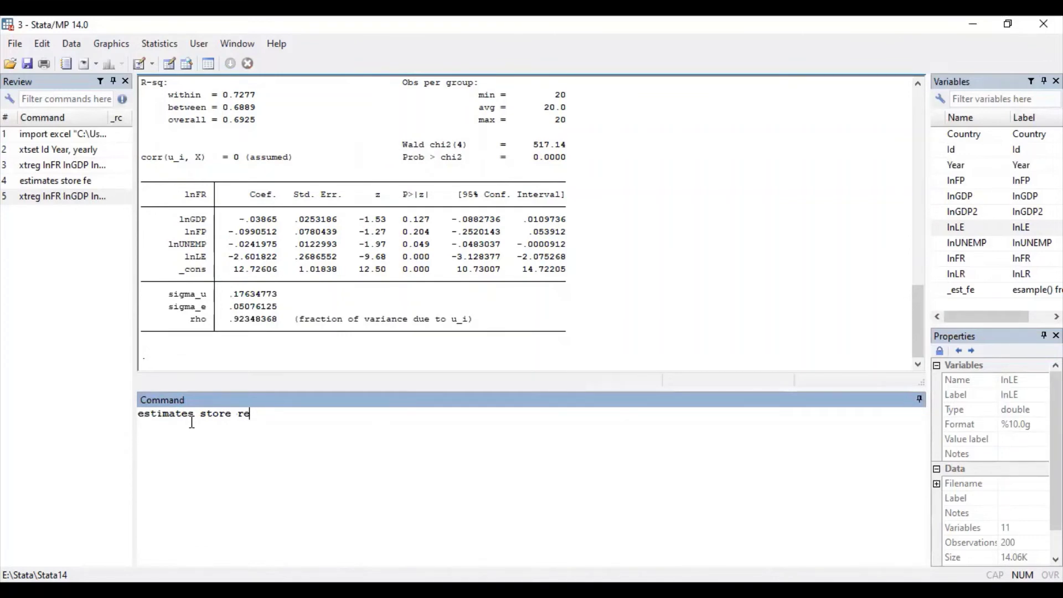
key(Return)
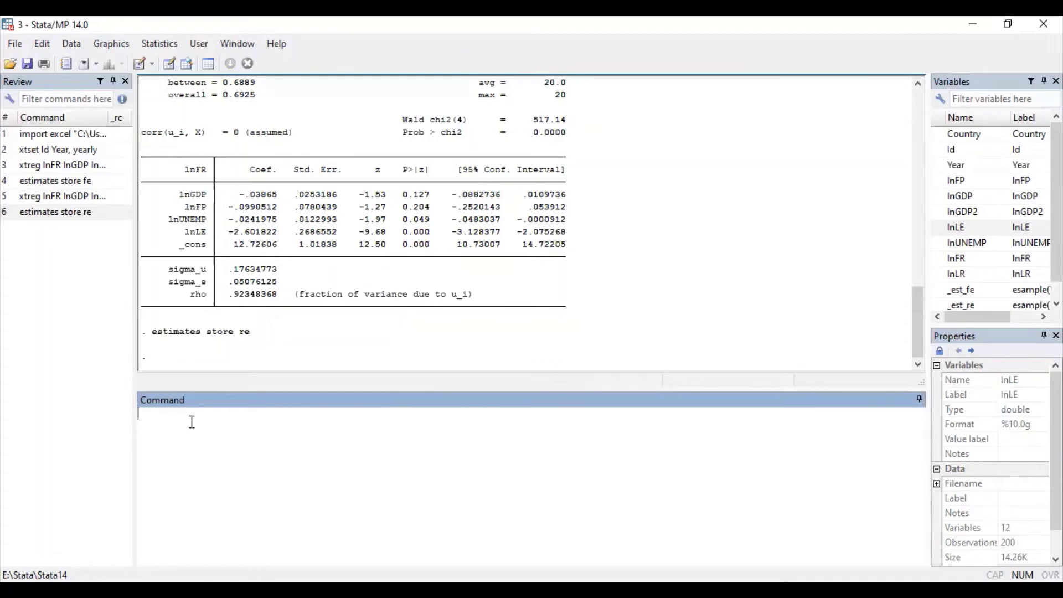
text(hausman fe re)
key(Return)
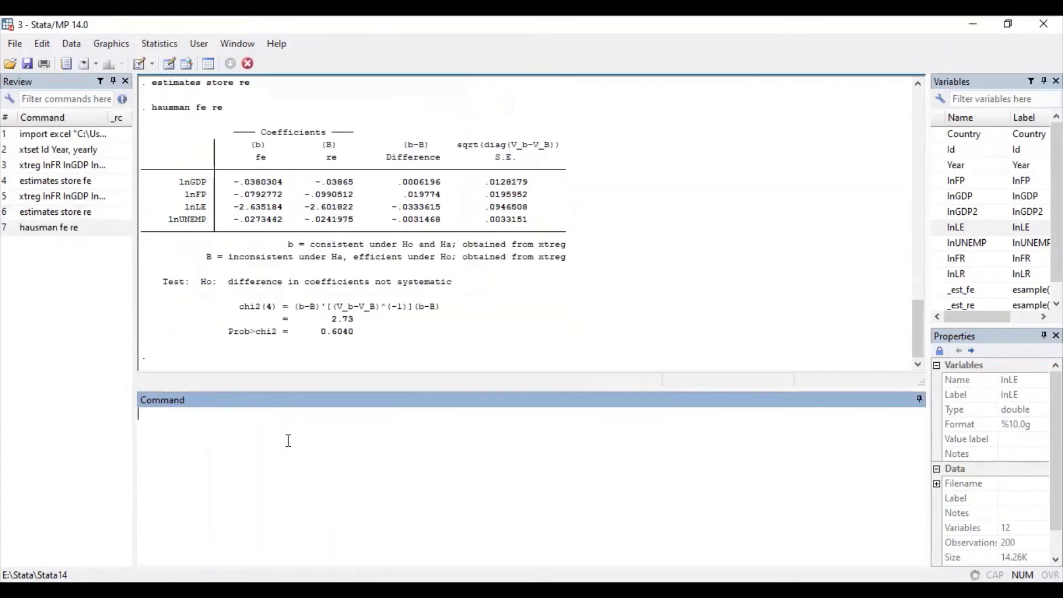